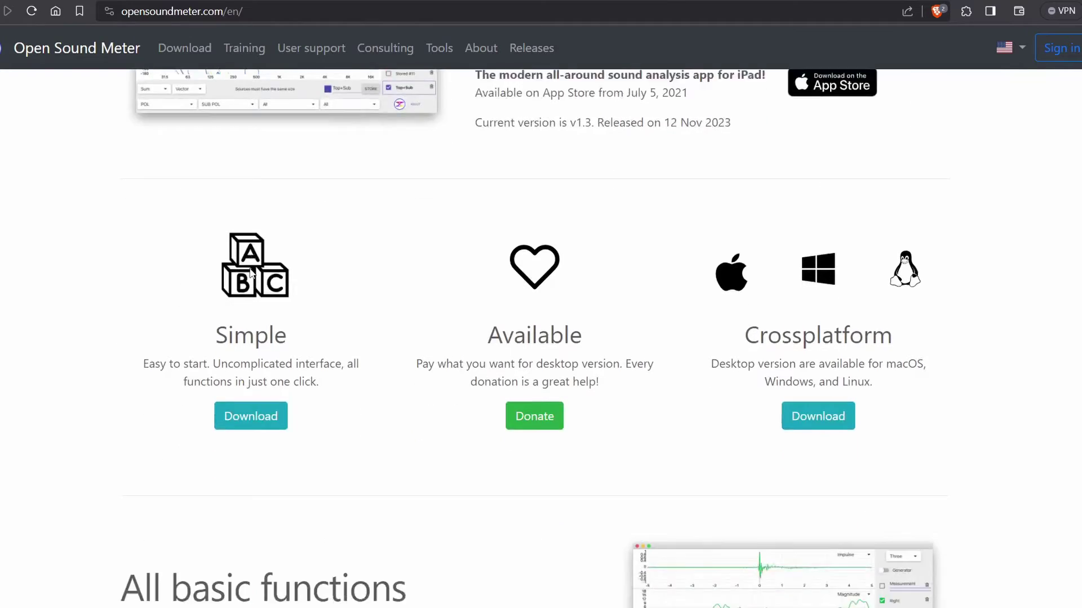
- Go to the opensoundmeter.com /en/download page through the site's Download link
left_click(186, 49)
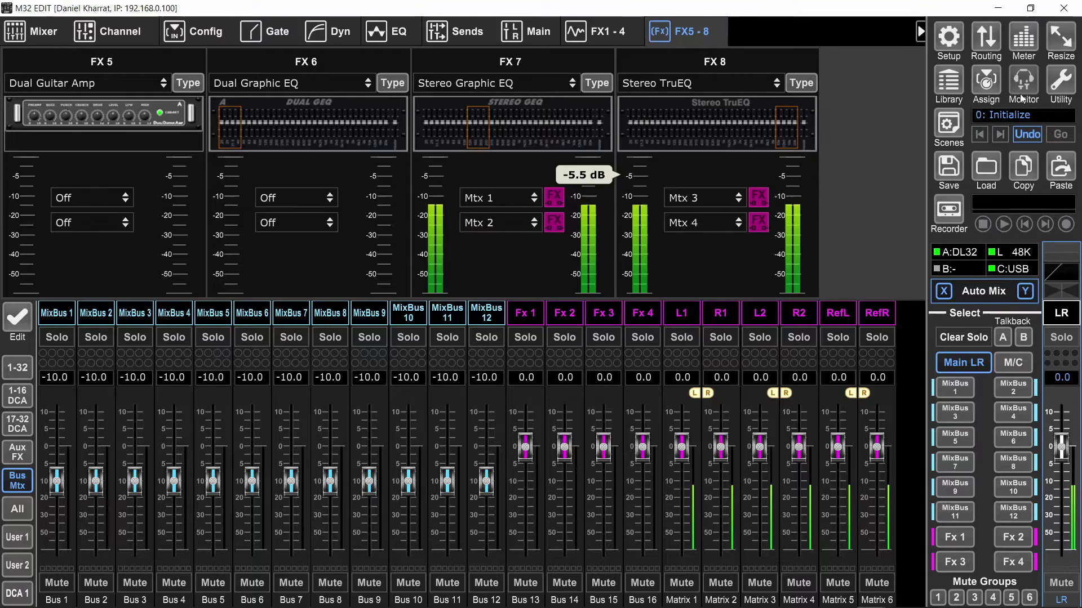
- Review the oscillator monitor settings, Main LR output and its matrix send levels in M32 EDIT
left_click(1023, 79)
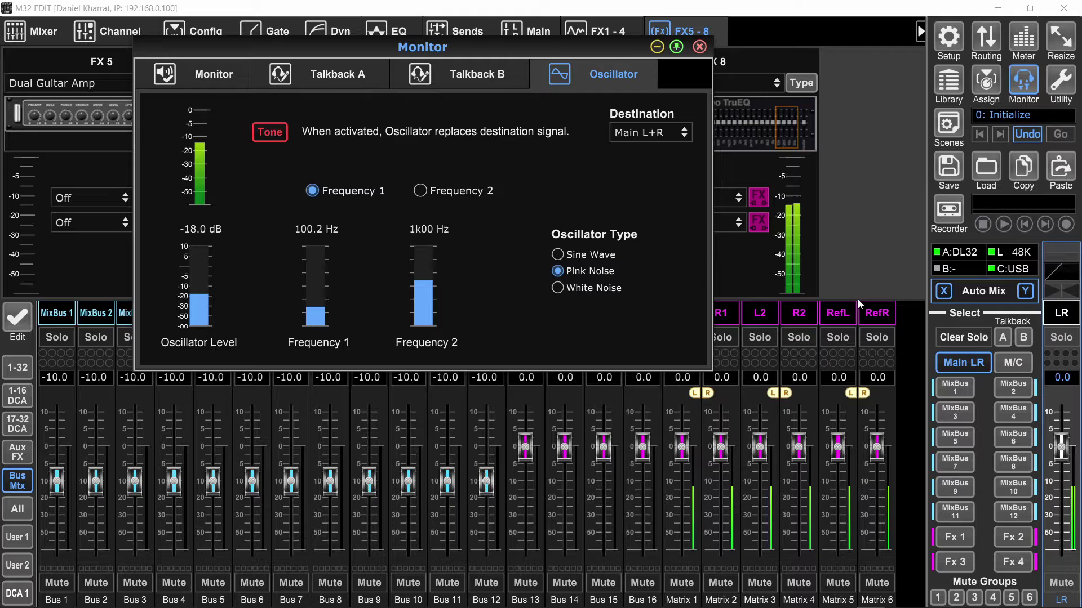
left_click(699, 46)
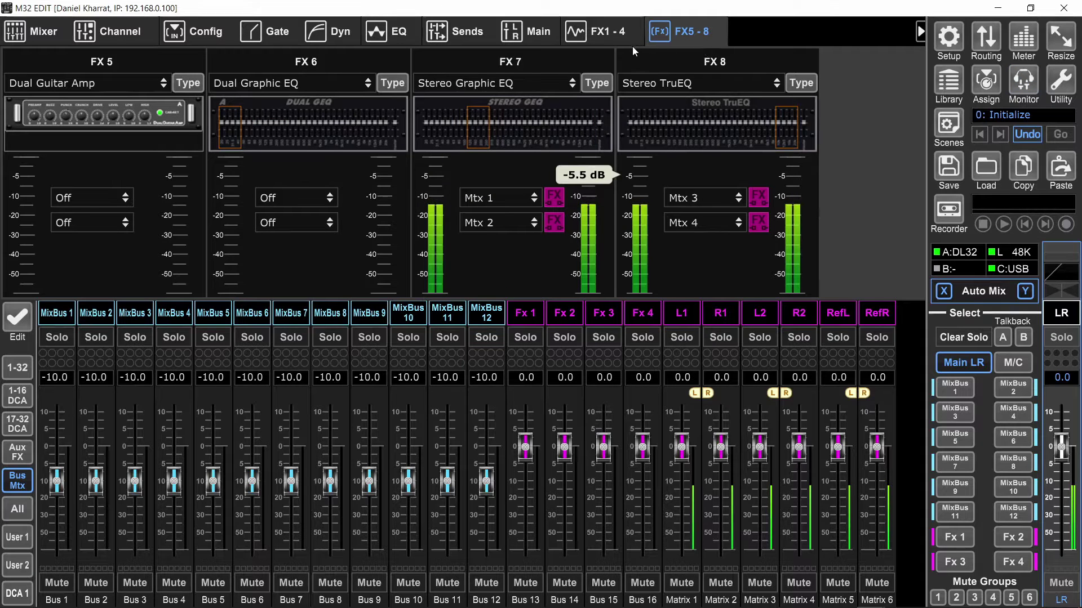
left_click(525, 31)
left_click(465, 33)
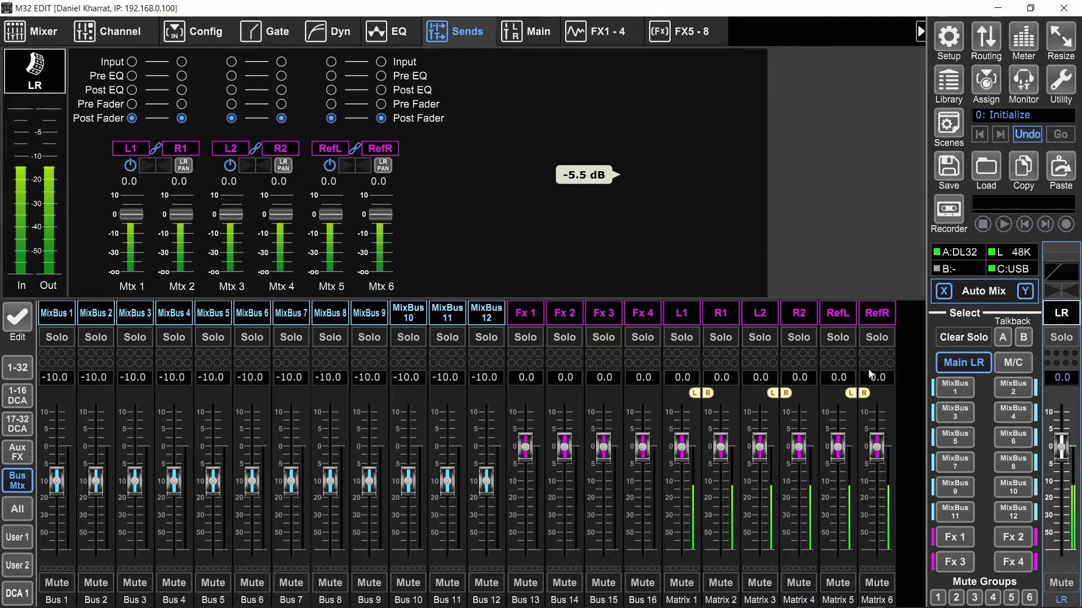
left_click(678, 31)
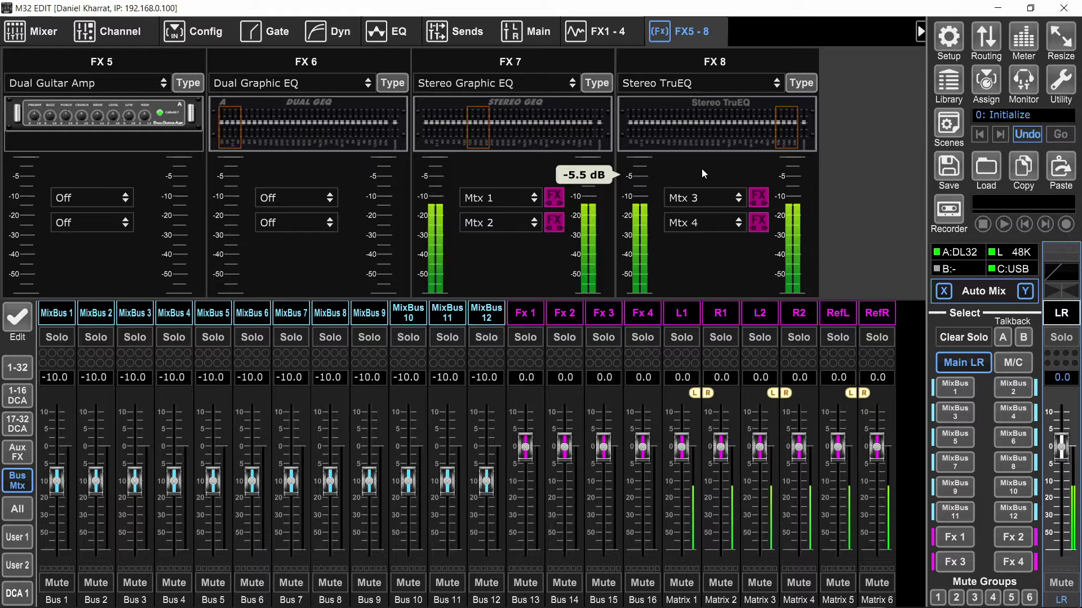
- Inspect the FX 8 Stereo TruEQ editor, then return to Open Sound Meter
left_click(702, 130)
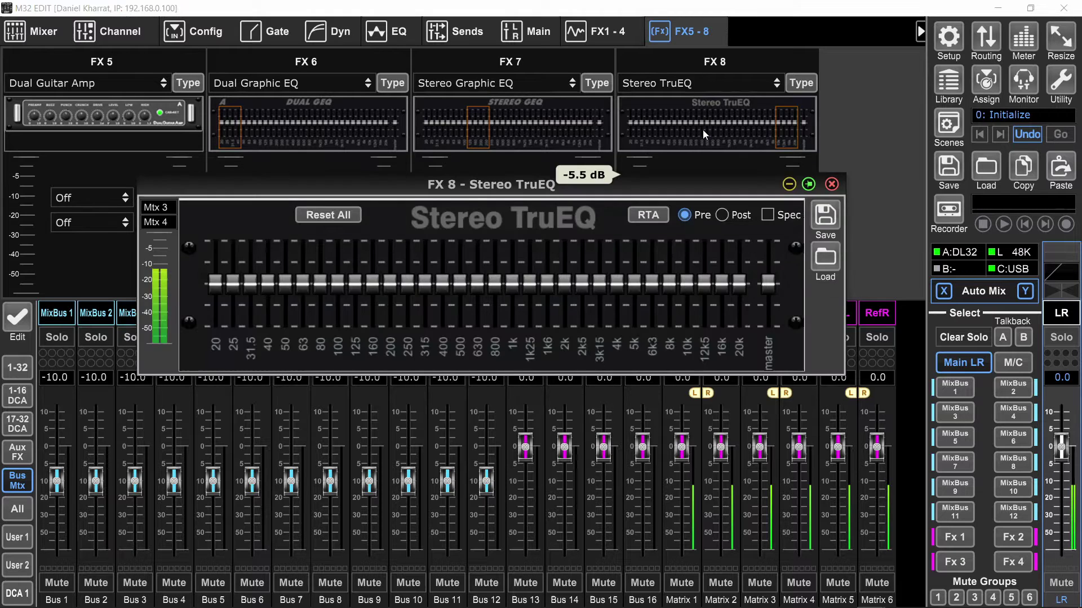
left_click(830, 181)
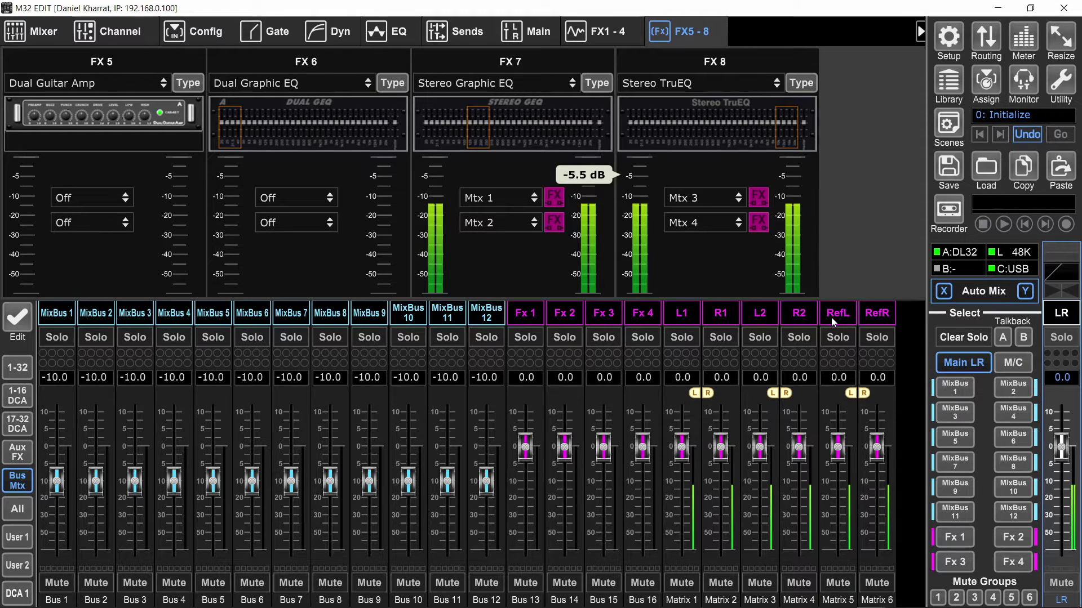
key("alt+Tab")
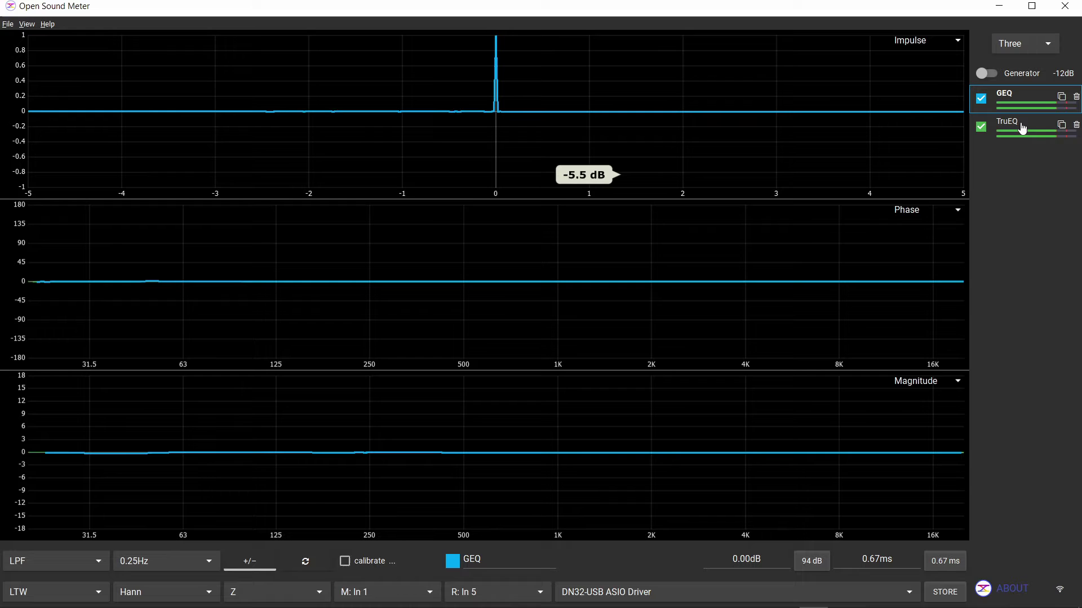
- Hide and re-show the GEQ trace to compare its 250 Hz dip with the flat TruEQ
left_click(982, 100)
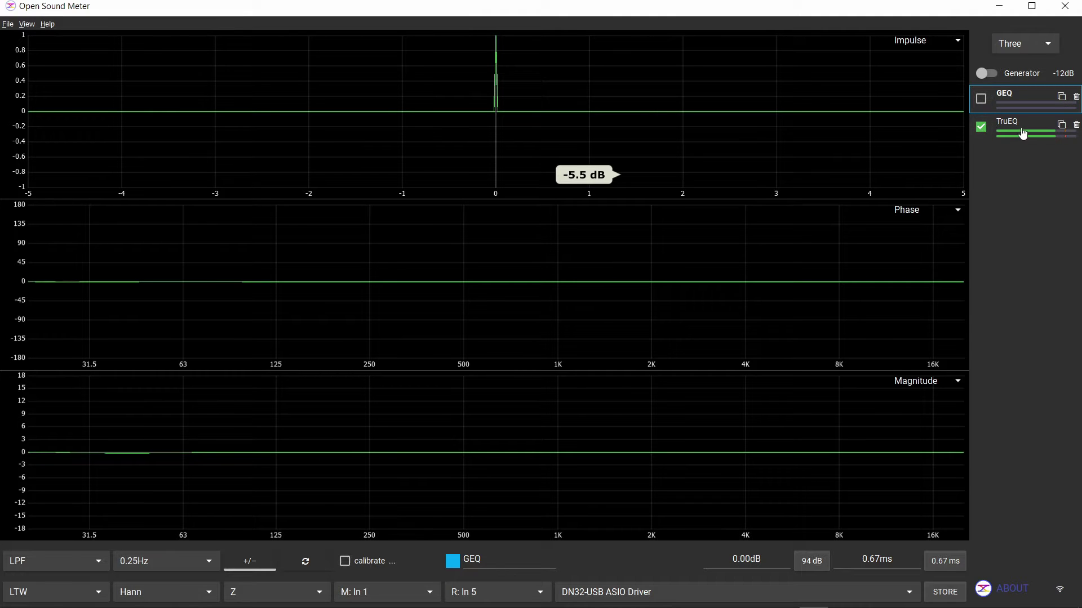
left_click(980, 99)
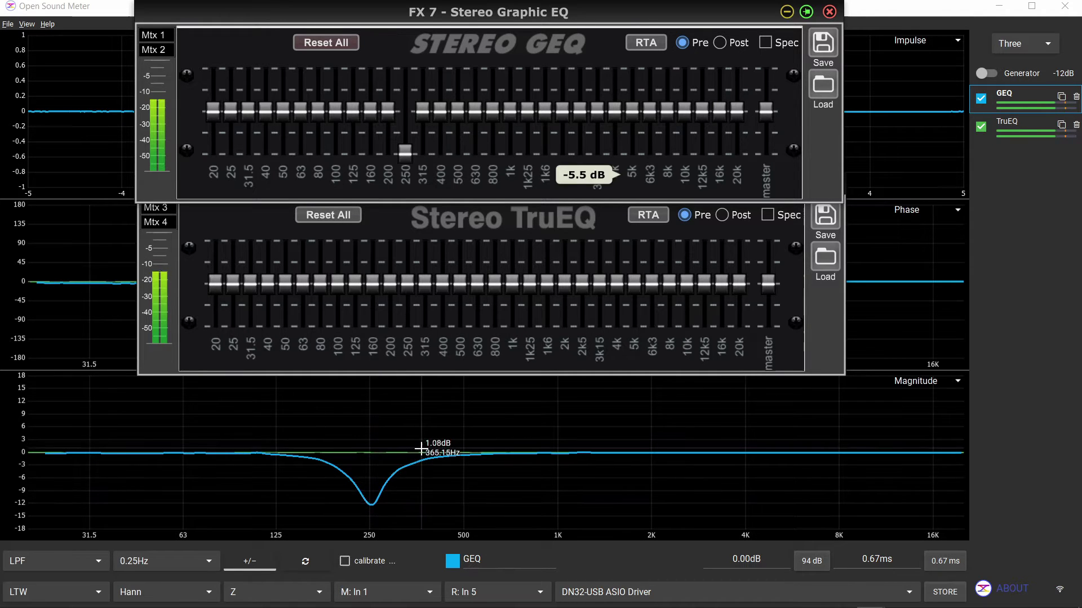
mouse_move(386, 322)
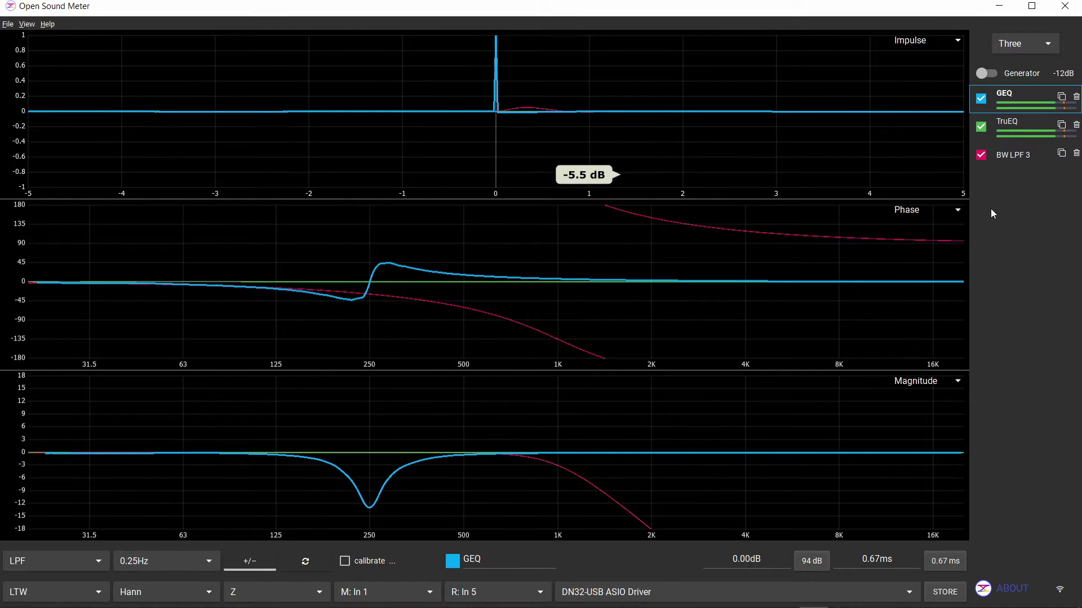
- Add a Peak filter-model trace at 250 Hz with -15 dB gain
left_click(1017, 161)
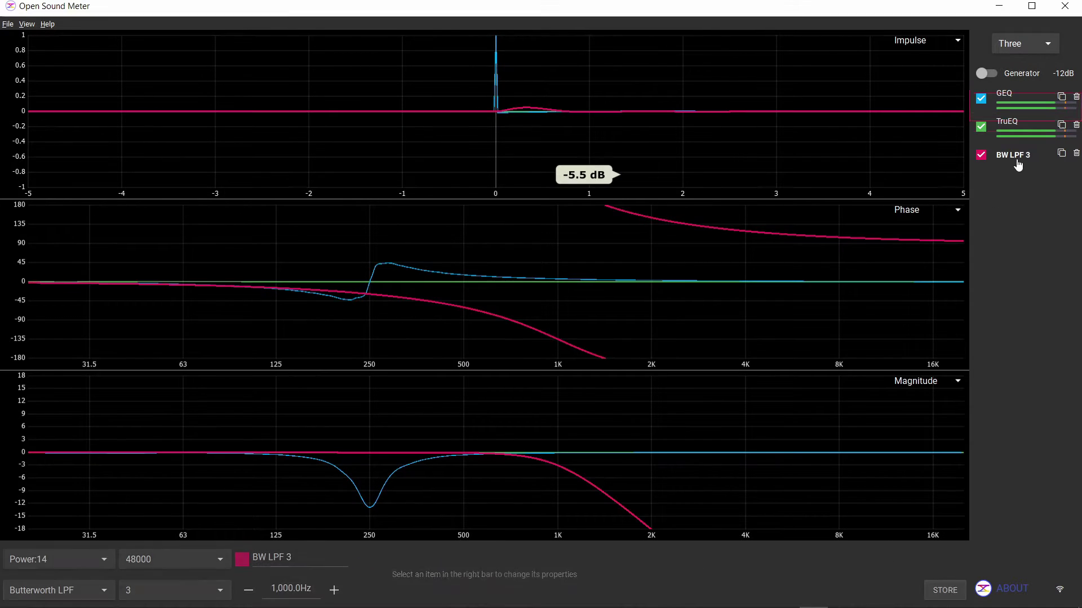
left_click(55, 589)
left_click(54, 588)
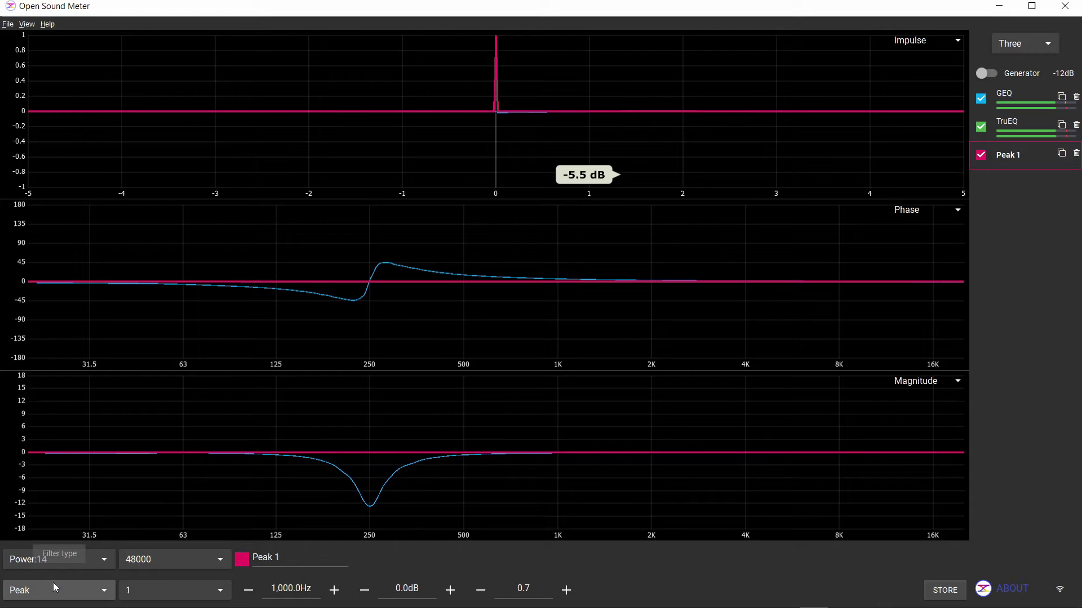
left_click(298, 588)
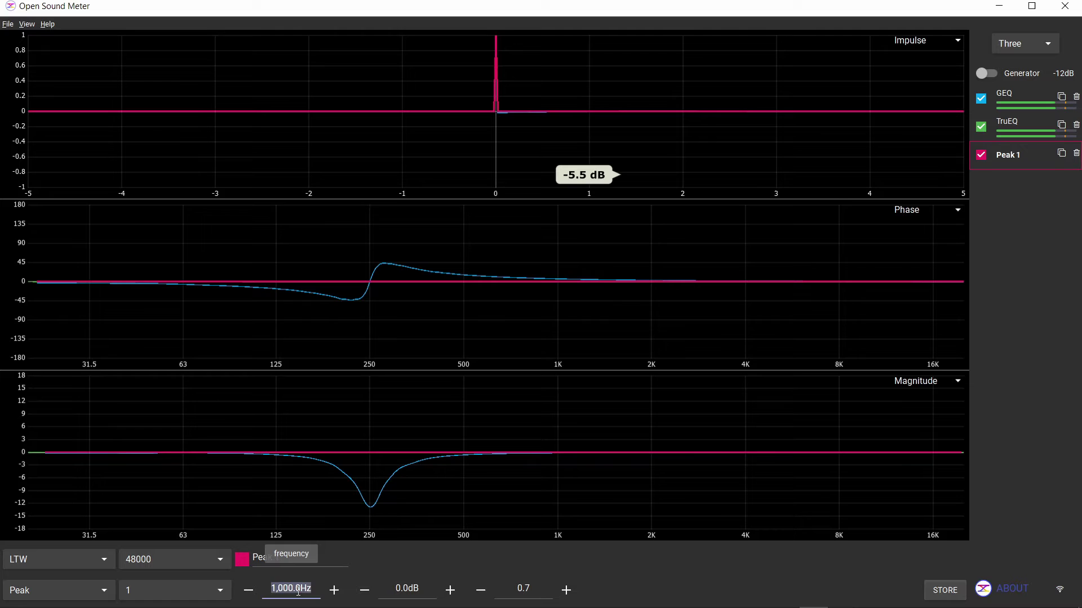
type("250")
key("Return")
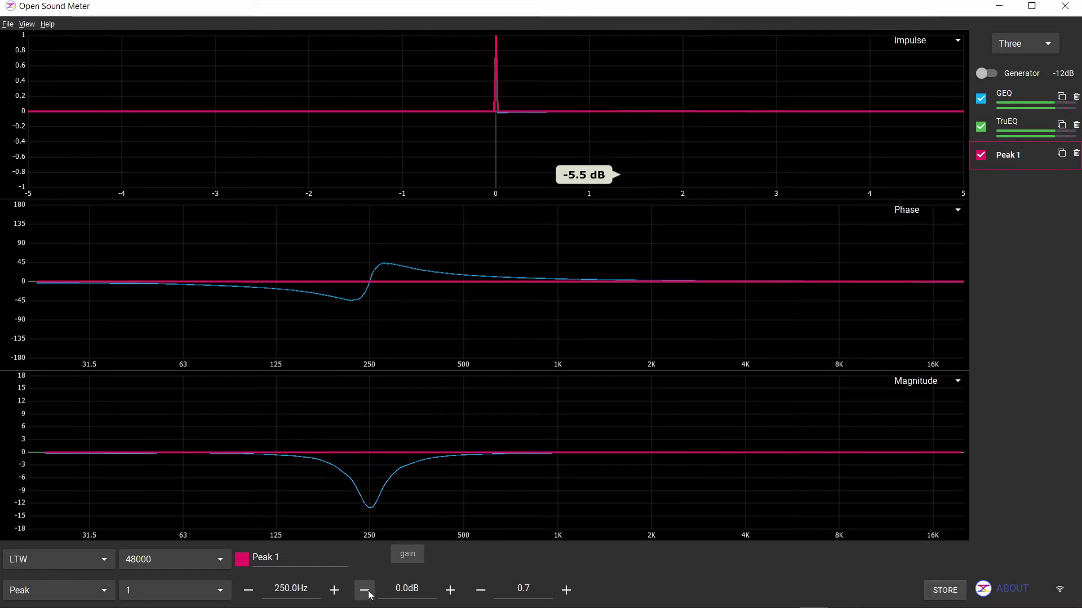
left_click(397, 589)
type("-1")
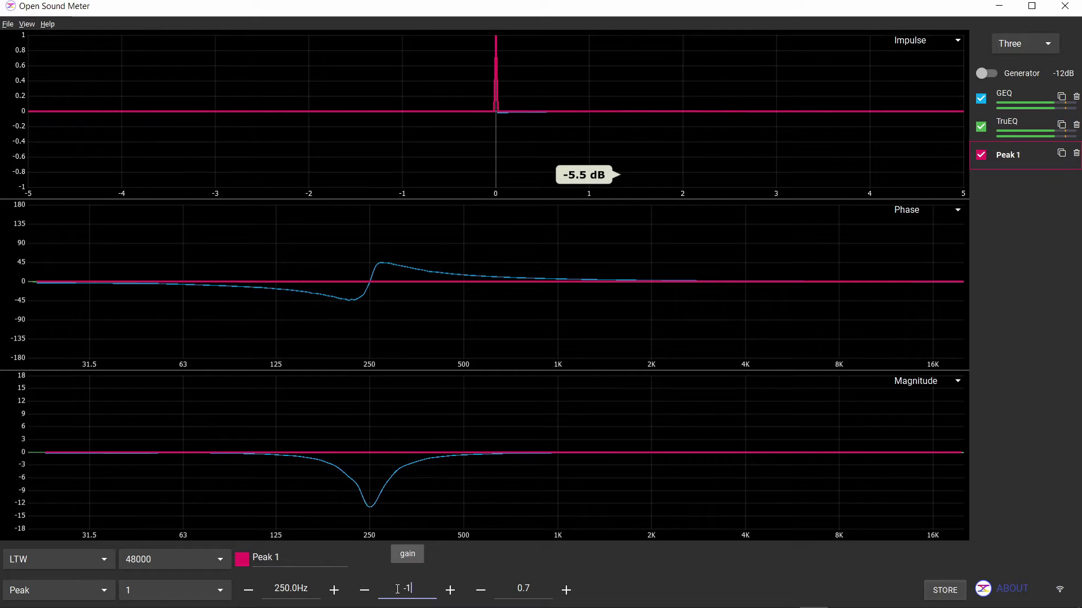
type("5")
key("Return")
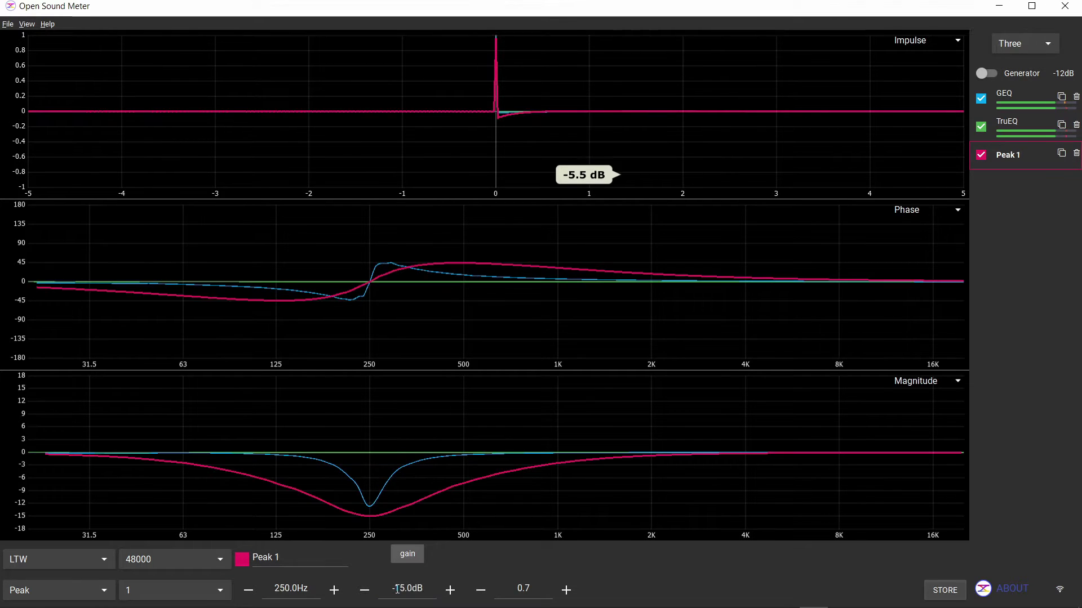
- Raise the peak filter's Q to about 4.4 and ease its cut to -14.6 dB
left_click(565, 591)
left_click(565, 590)
left_click(565, 590)
left_click(566, 591)
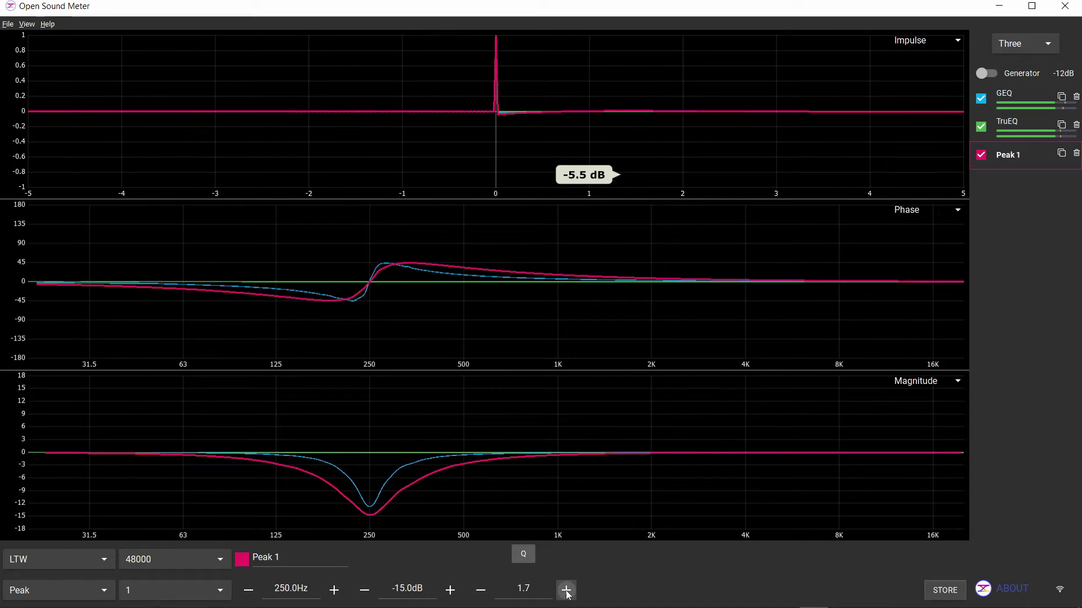
left_click(565, 591)
left_click(566, 590)
left_click(565, 590)
left_click(566, 591)
left_click(565, 590)
left_click(565, 590)
left_click(566, 591)
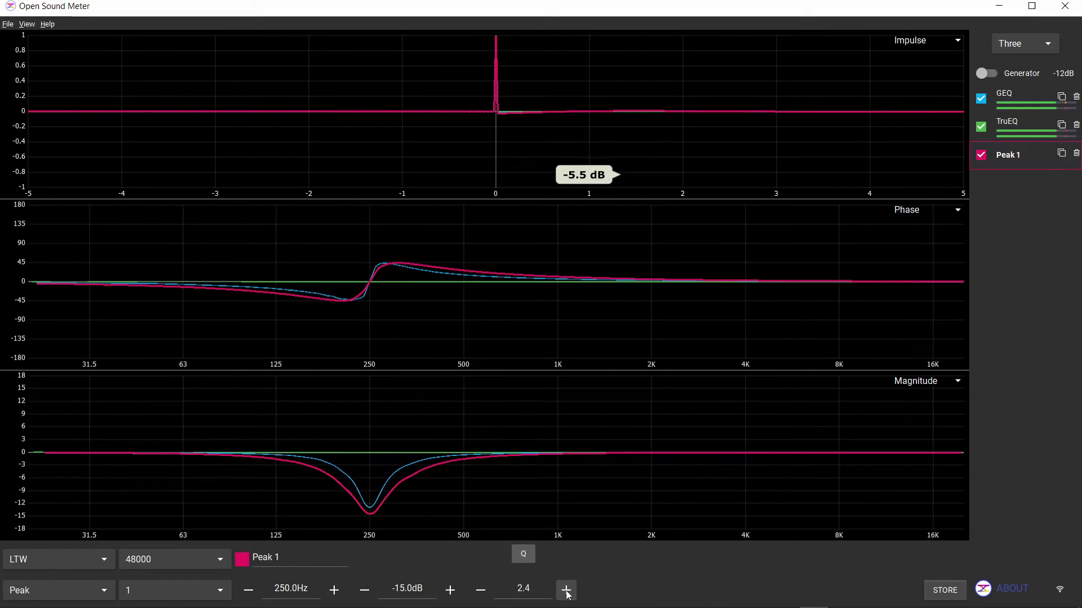
left_click(565, 591)
left_click(565, 590)
left_click(566, 591)
left_click(565, 590)
left_click(565, 590)
left_click(565, 591)
left_click(565, 590)
left_click(566, 590)
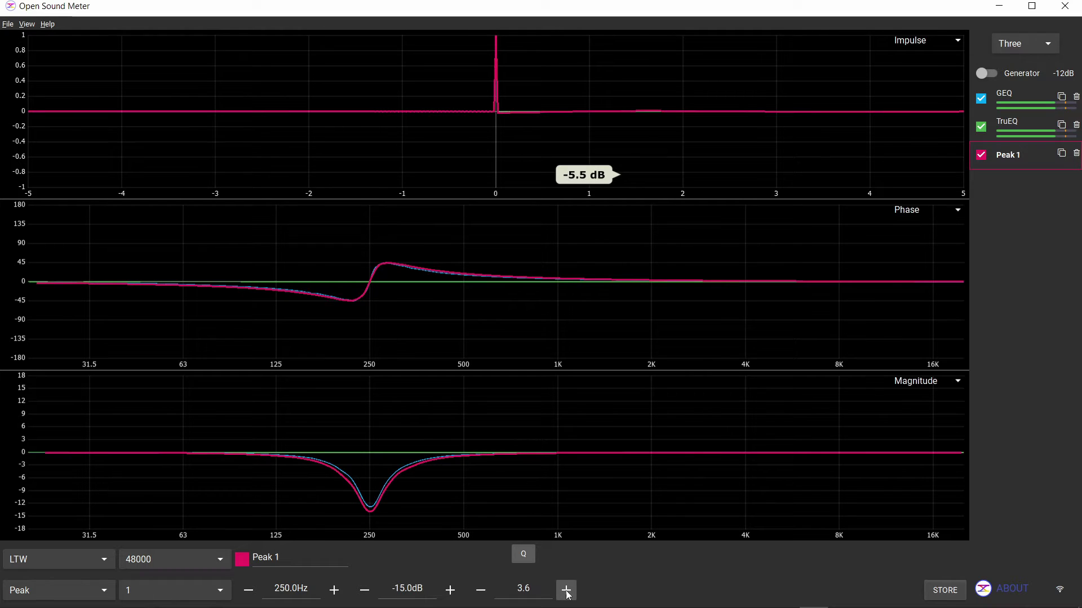
left_click(567, 591)
left_click(566, 590)
left_click(566, 590)
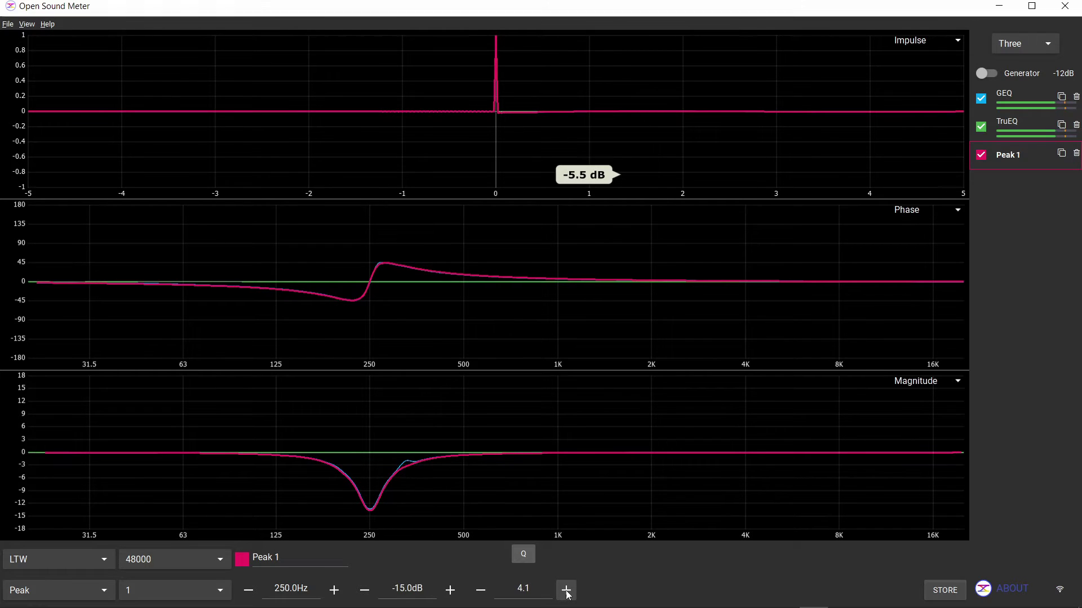
left_click(566, 591)
left_click(566, 591)
left_click(566, 591)
left_click(450, 590)
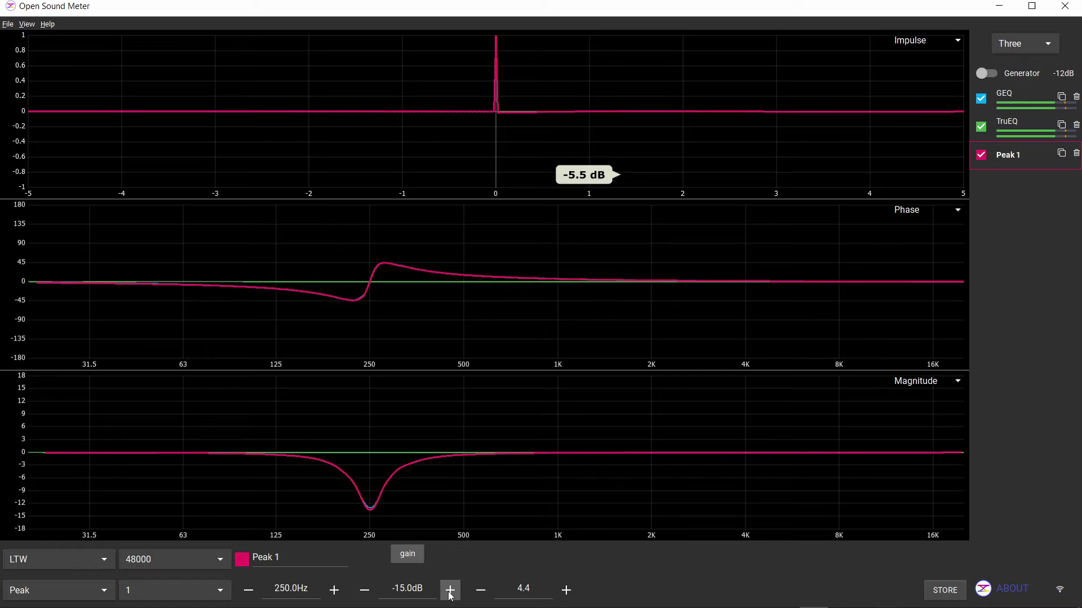
left_click(450, 590)
left_click(449, 589)
left_click(450, 590)
scroll(519, 587, "down", 2)
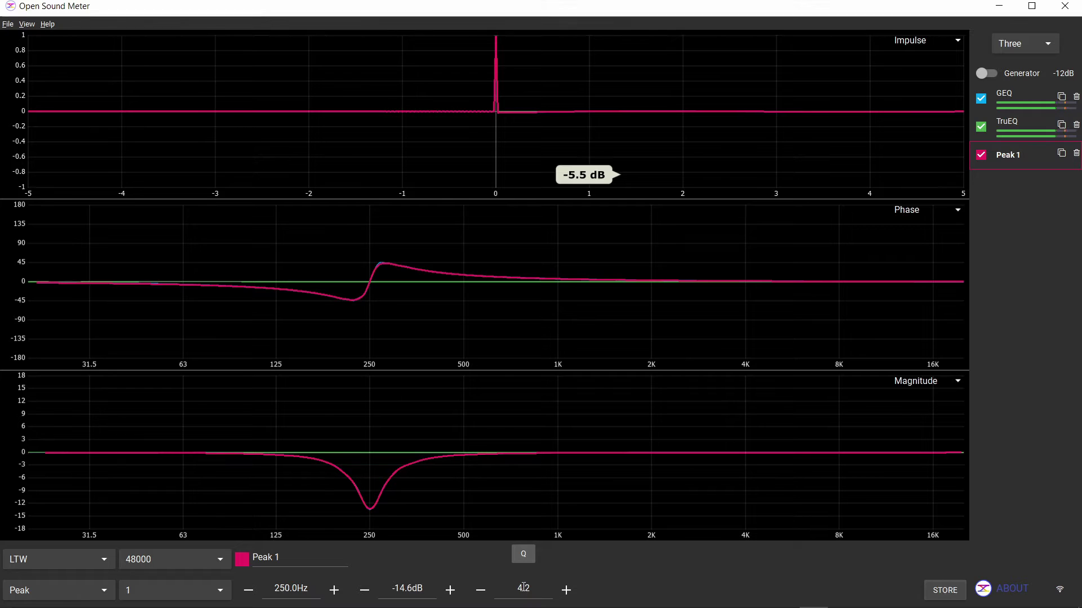
- In M32 EDIT, set the Low2 band to 250 Hz, -15 dB and Q near 4.1
key("alt+Tab")
key("alt+Tab")
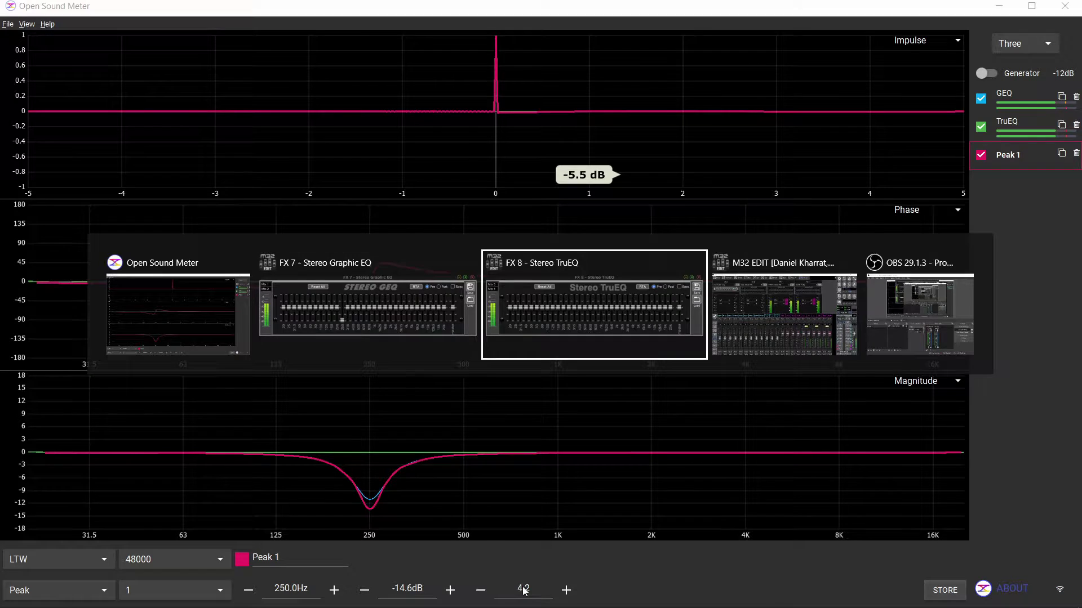
key("alt+Tab")
left_click(298, 269)
type("250")
key("Return")
left_click(263, 253)
type("-15")
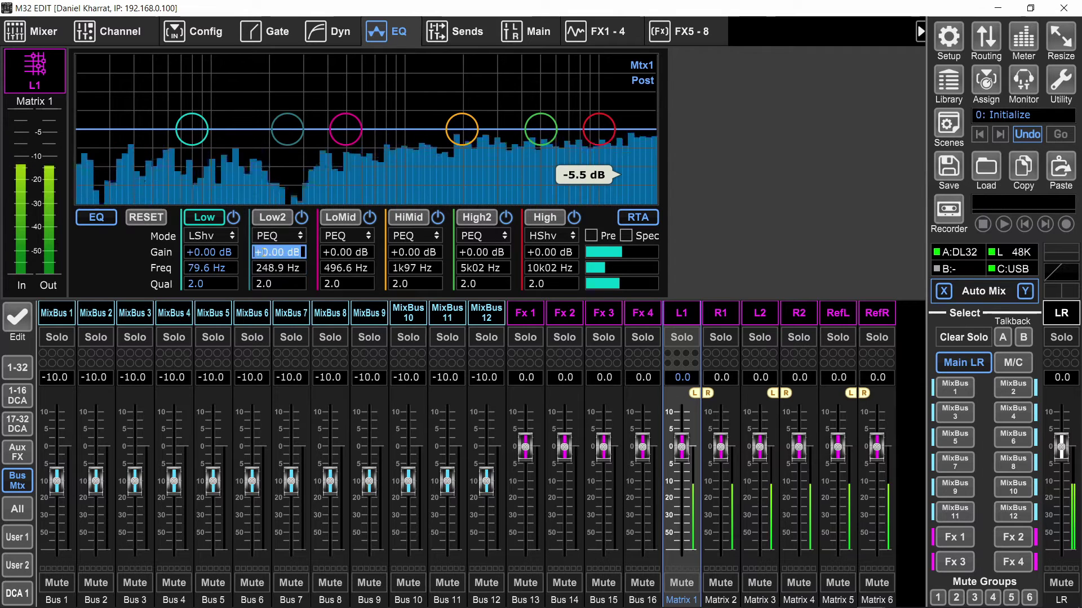
key("Return")
left_click_drag(598, 288, 553, 293)
key("alt+Tab")
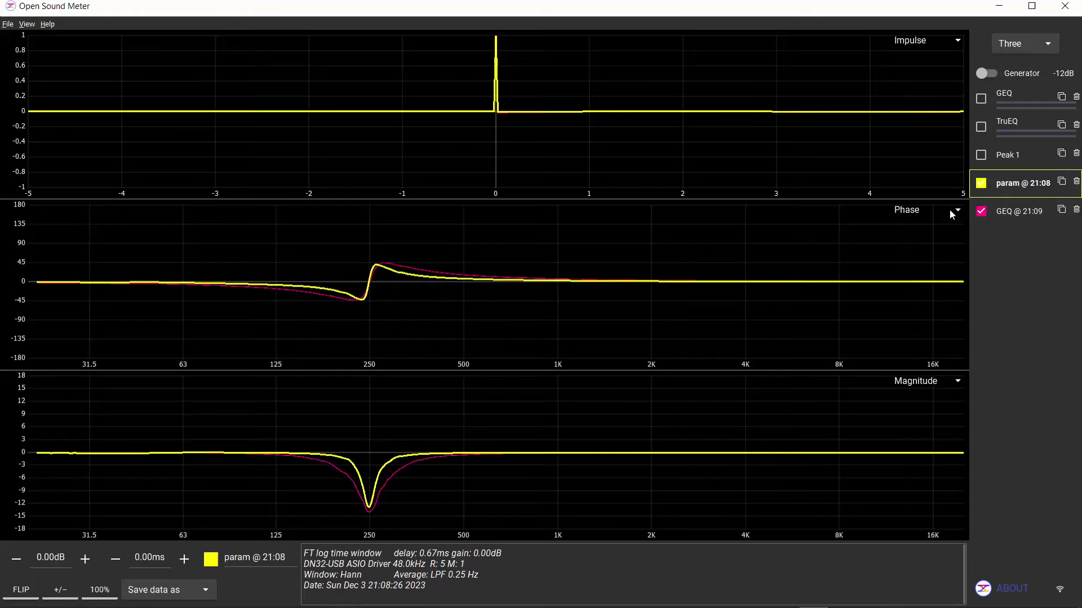
- Bring the stored GEQ @ 21:09 trace in front of the param @ 21:08 trace
left_click(1017, 219)
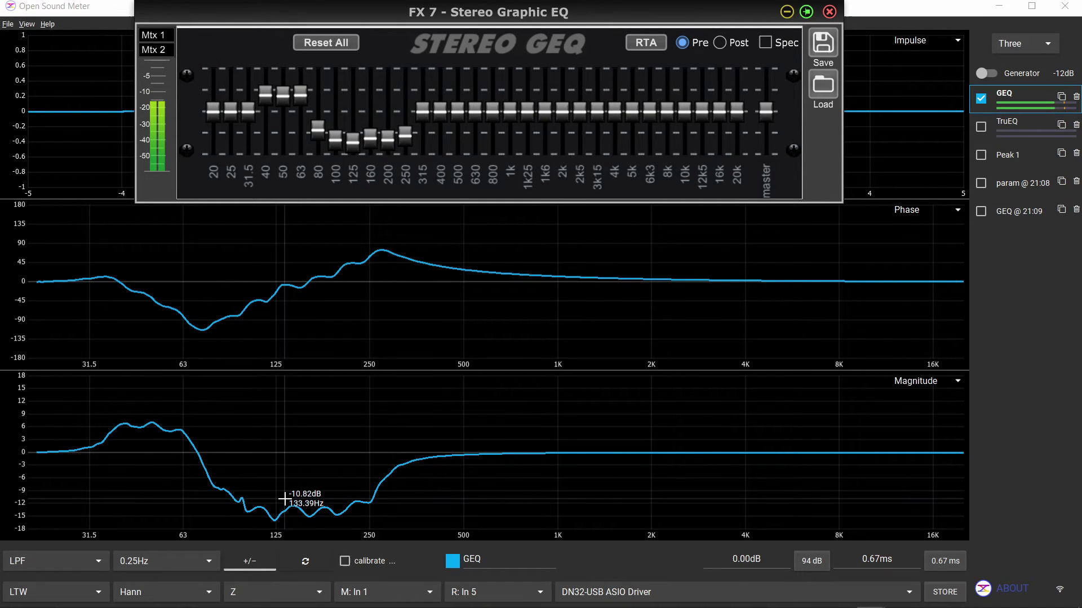
- Switch to M32 EDIT and bring the FX 7 Stereo Graphic EQ window forward
key("alt+Tab")
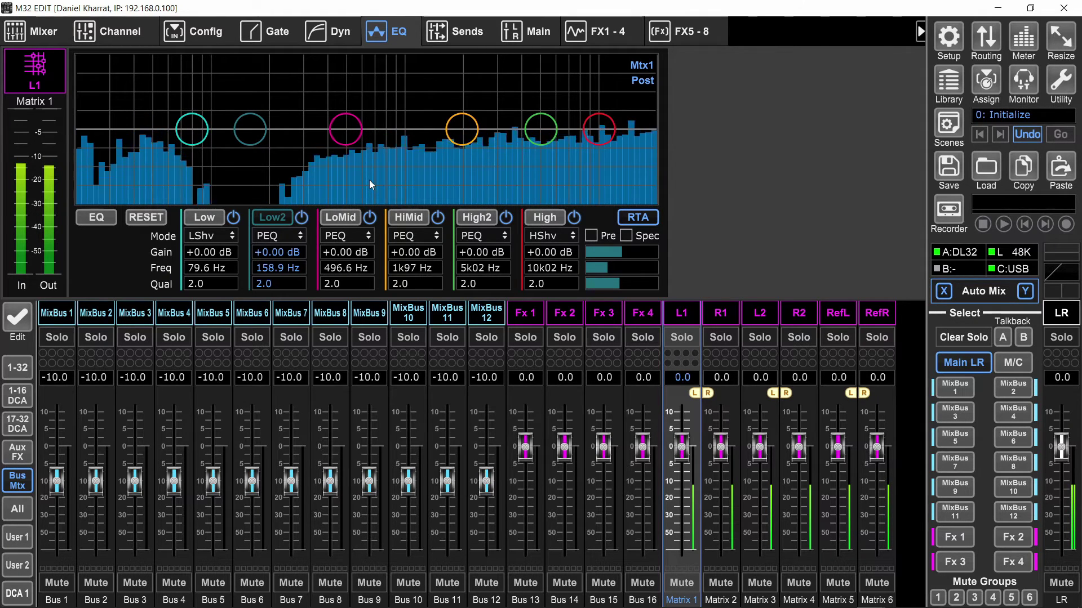
key("alt+Tab")
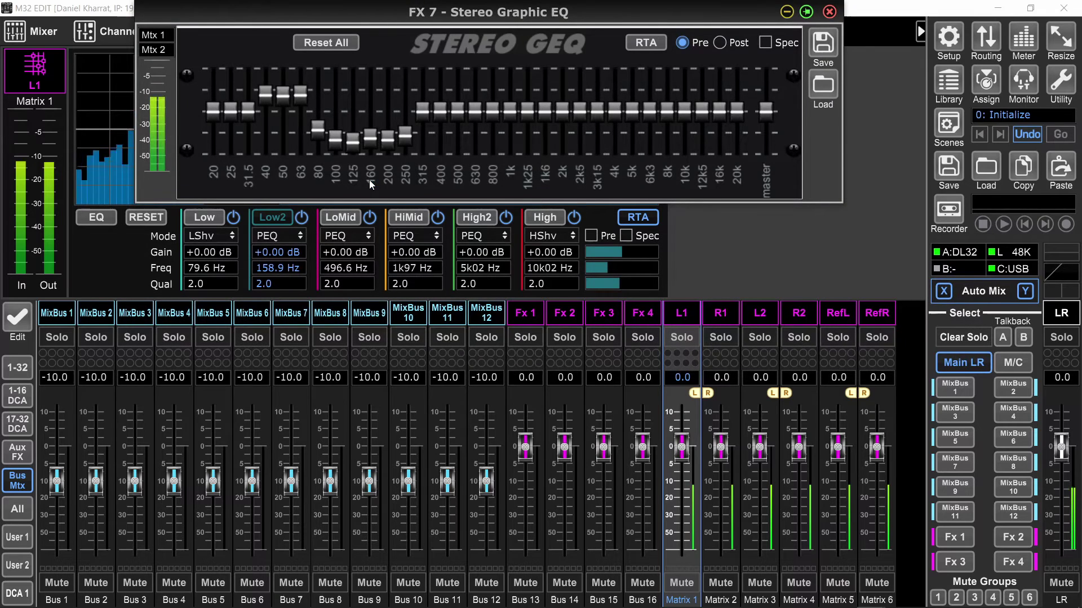
- Back in Open Sound Meter, tick the GEQ checkbox to overlay it on the TruEQ trace
key("alt+Tab")
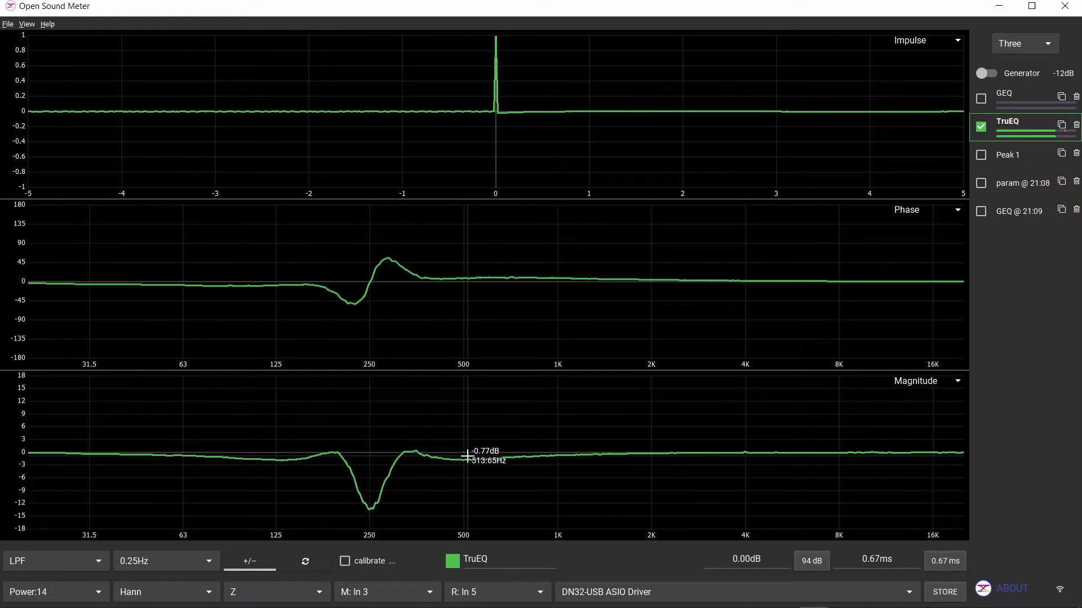
left_click(980, 99)
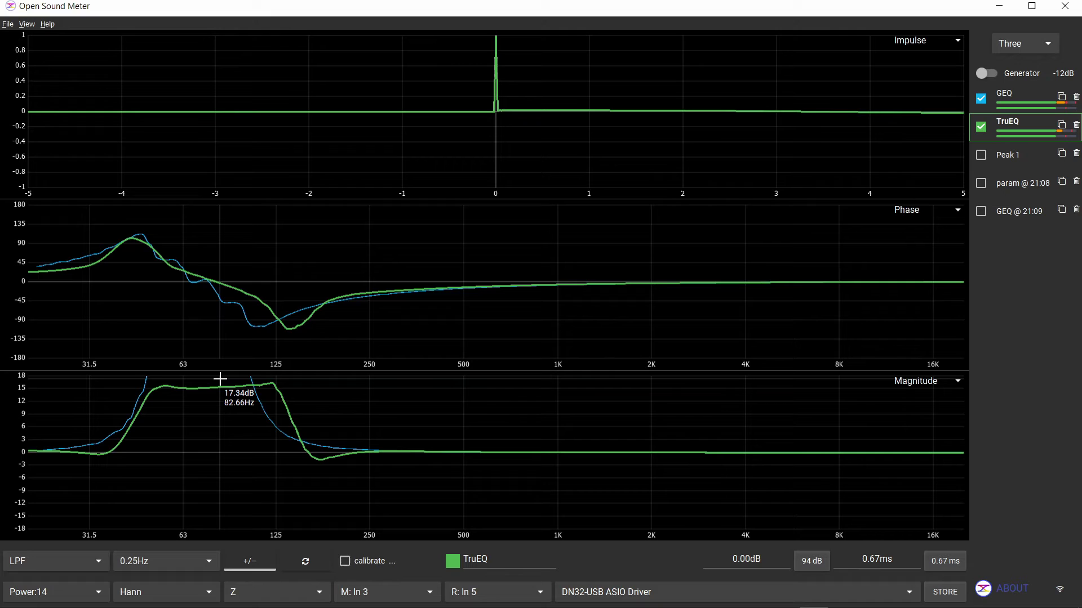
- Open the magnitude plot's display settings and scroll to adjust its range
left_click(220, 379)
scroll(776, 557, "up", 8)
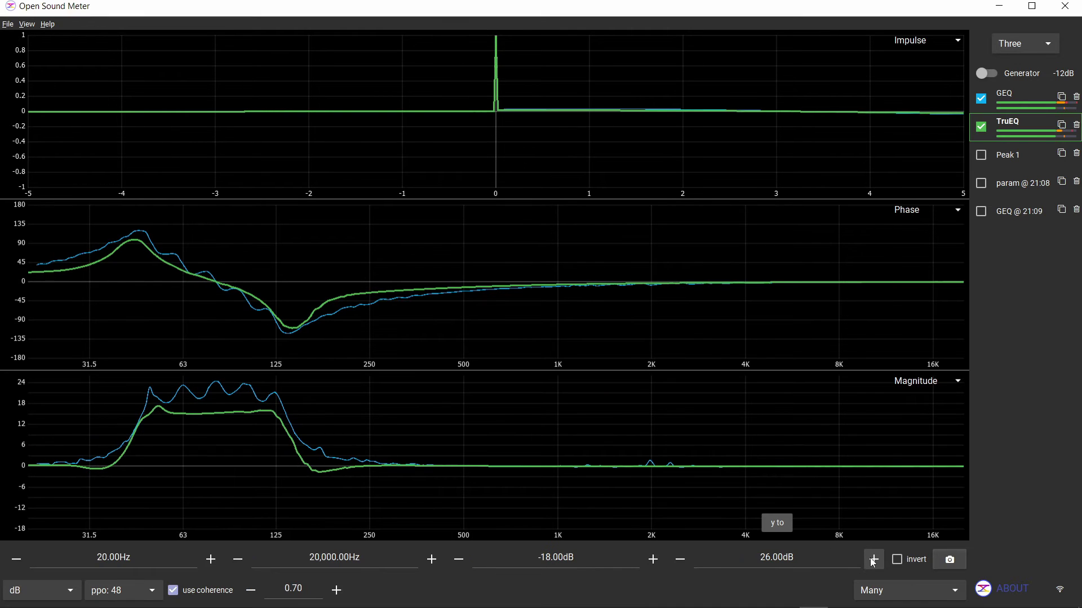